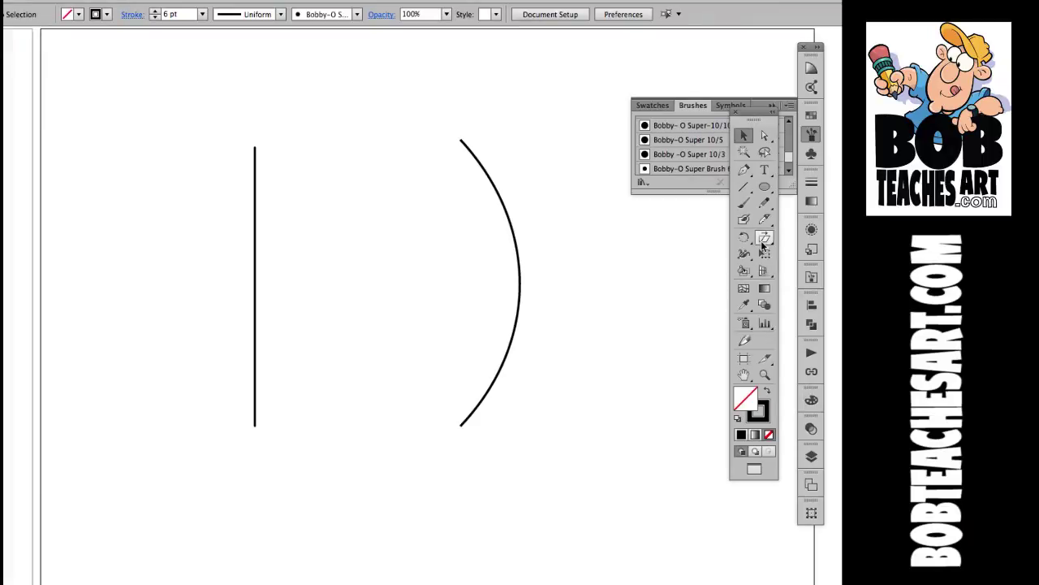
# Step: Zoom in closely on the vertical line
pyautogui.click(742, 187)
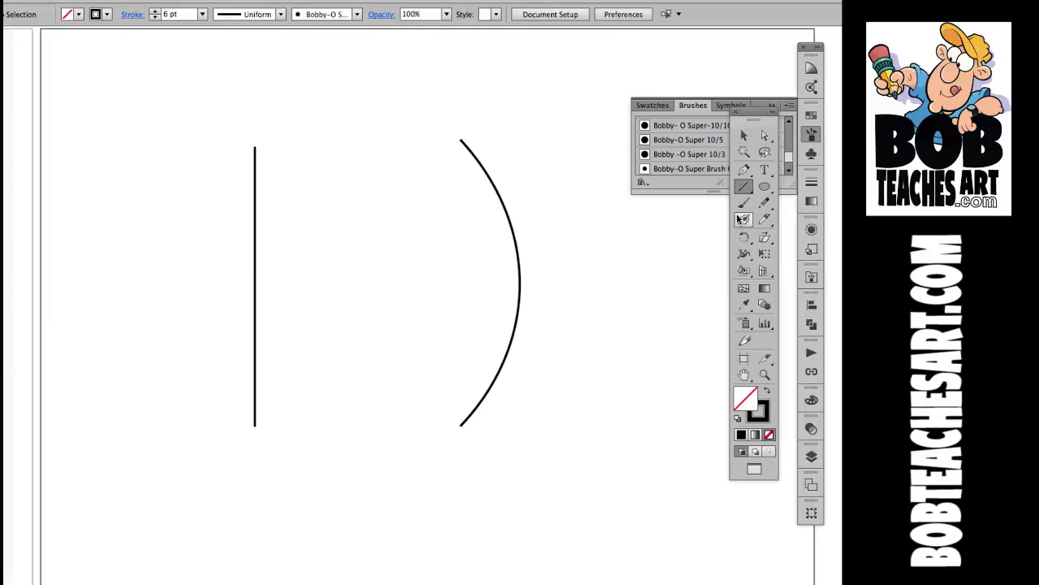
pyautogui.click(744, 170)
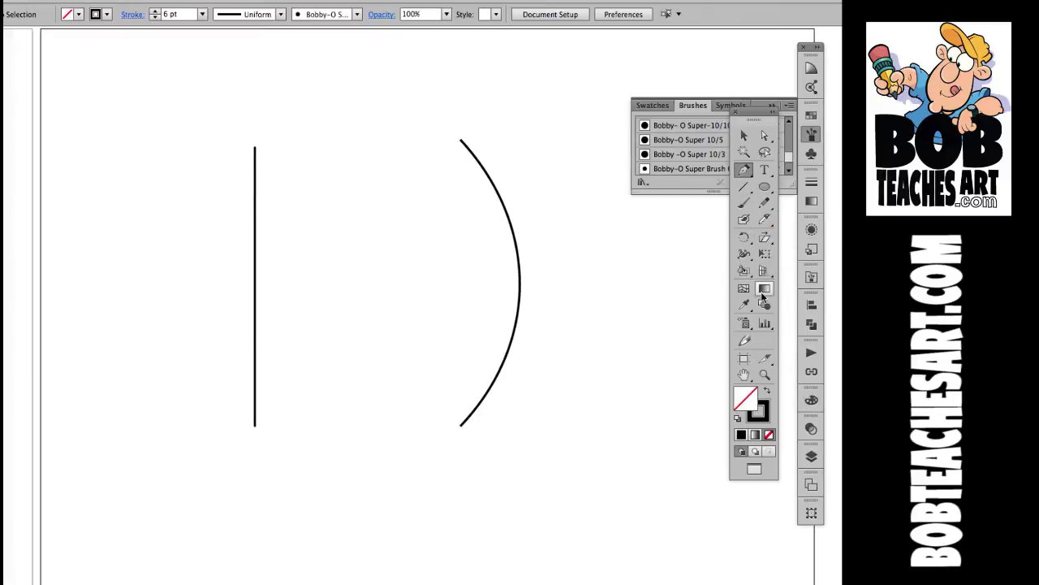
pyautogui.click(764, 374)
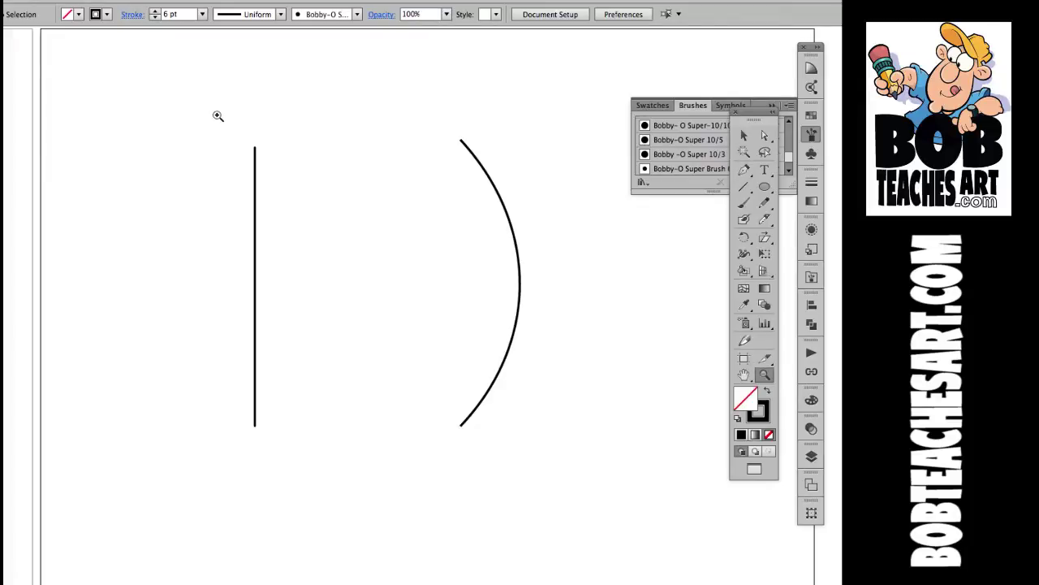
pyautogui.moveTo(220, 118); pyautogui.dragTo(293, 457)
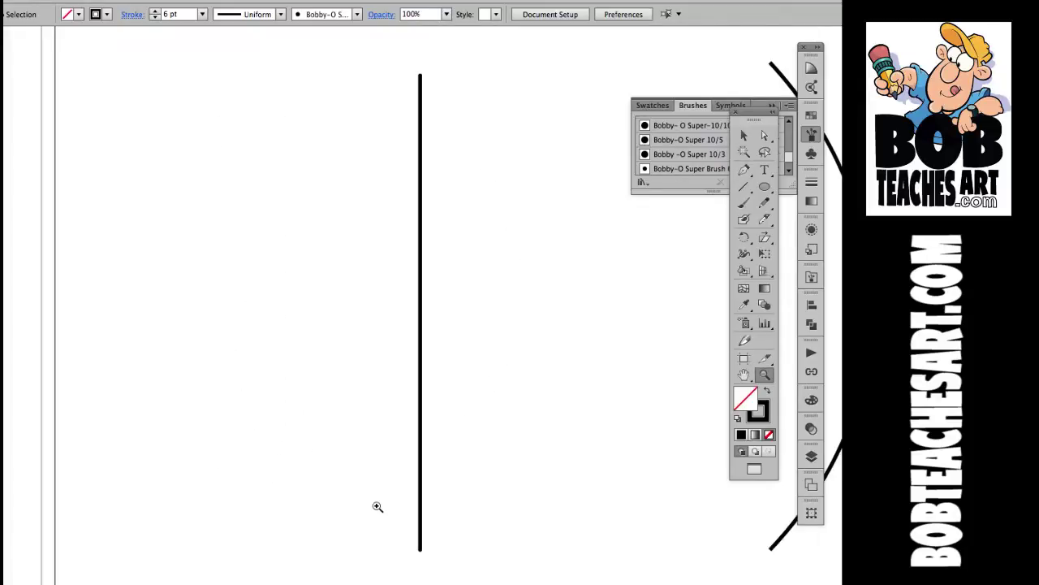
# Step: Add width points along the line: a wide top, two bulges, pinches, and a tapered bottom tip
pyautogui.click(744, 254)
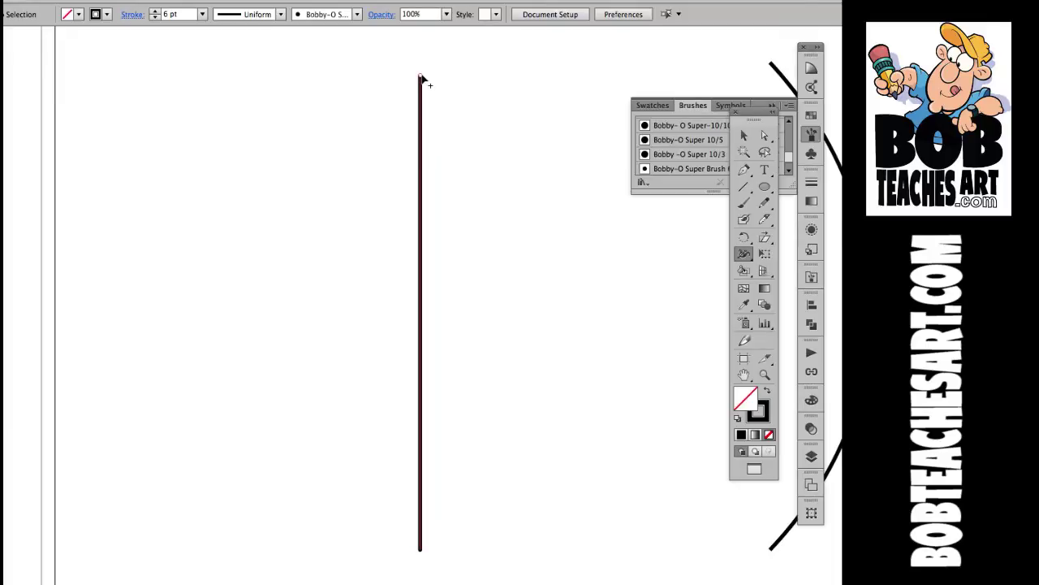
pyautogui.moveTo(421, 78); pyautogui.dragTo(449, 80)
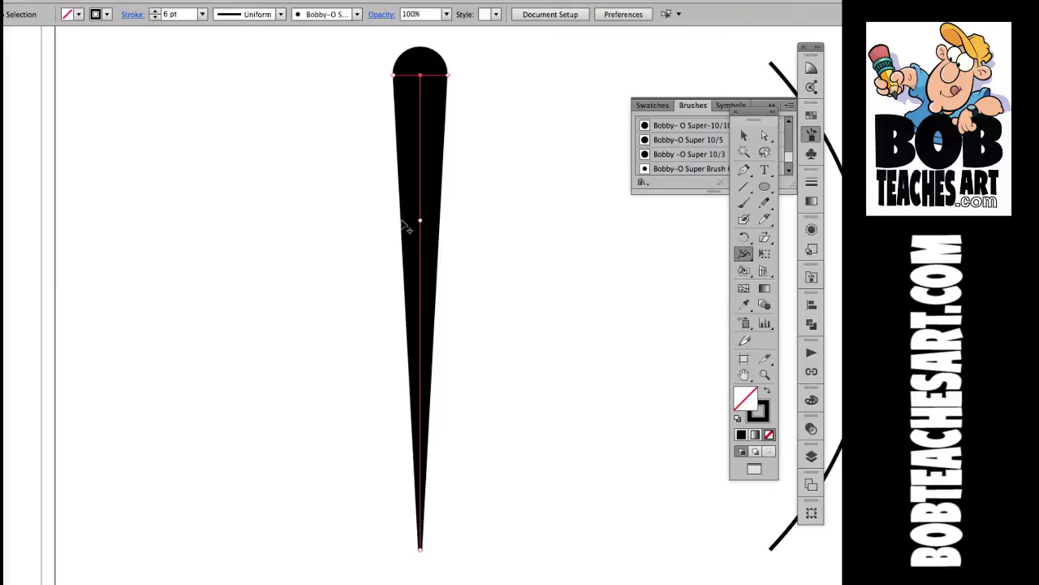
pyautogui.moveTo(404, 220); pyautogui.dragTo(383, 221)
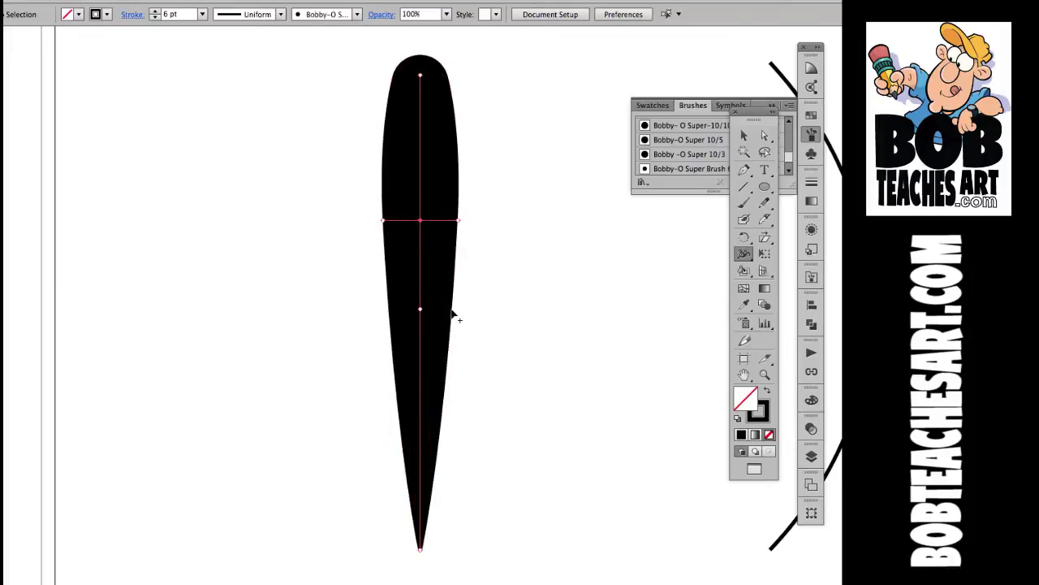
pyautogui.moveTo(452, 314); pyautogui.dragTo(470, 311)
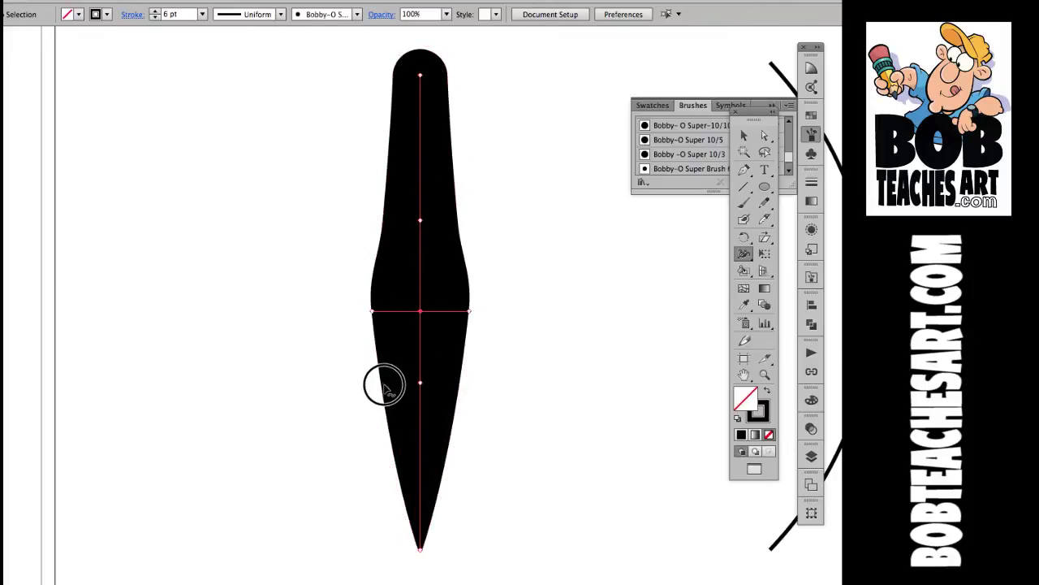
pyautogui.moveTo(383, 383); pyautogui.dragTo(398, 382)
pyautogui.moveTo(436, 429); pyautogui.dragTo(451, 432)
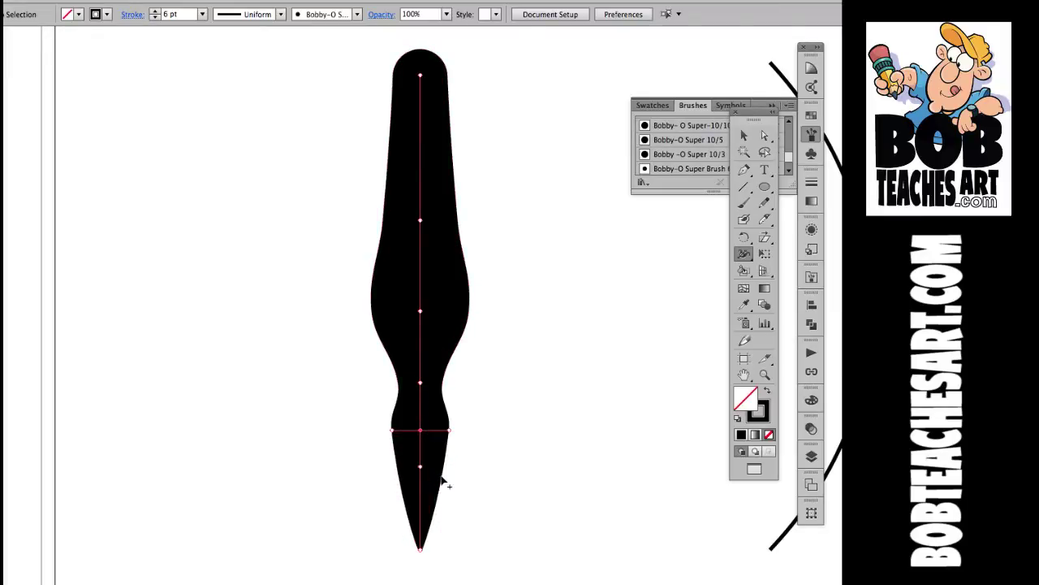
pyautogui.moveTo(443, 475); pyautogui.dragTo(433, 477)
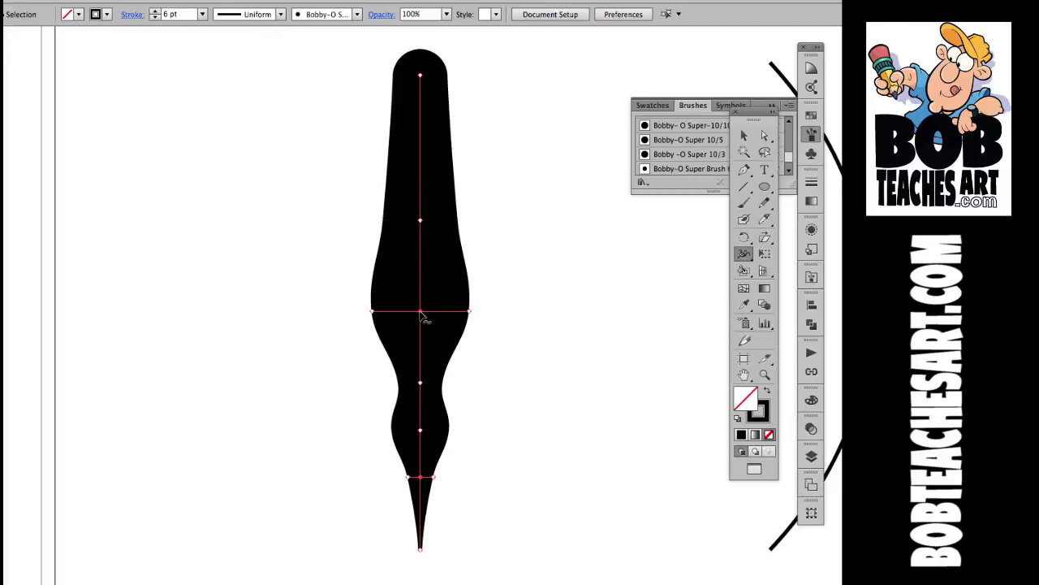
# Step: Move the middle bulge up and the lower one down, then delete the lower width point
pyautogui.moveTo(420, 311)
pyautogui.mouseDown()
pyautogui.moveTo(417, 260)
pyautogui.moveTo(420, 346)
pyautogui.moveTo(420, 149)
pyautogui.mouseUp()
pyautogui.moveTo(421, 386); pyautogui.dragTo(420, 410)
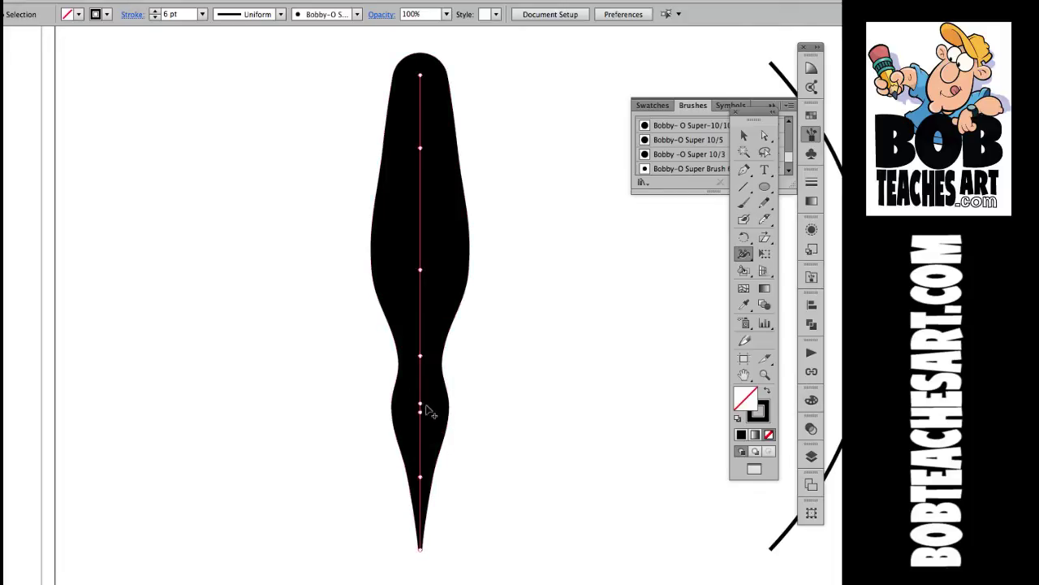
pyautogui.moveTo(451, 415); pyautogui.dragTo(445, 415)
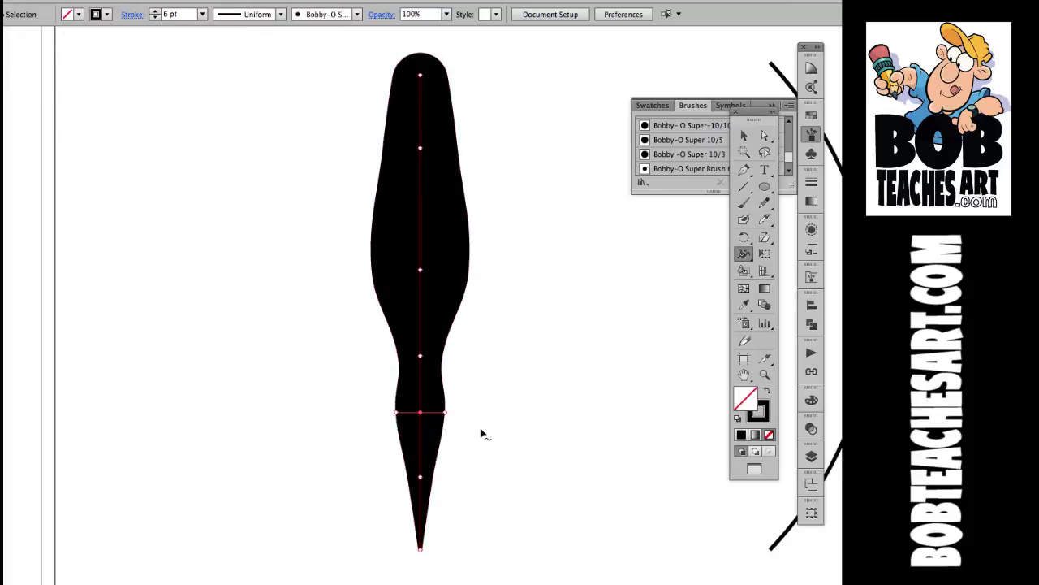
pyautogui.press('Delete')
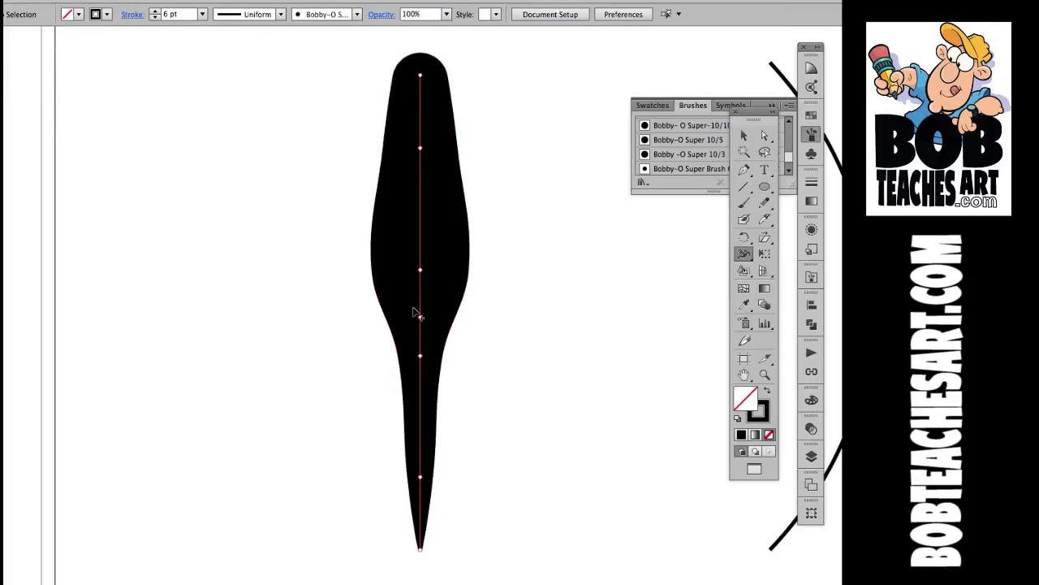
# Step: Delete the middle, upper and top width points so the stroke tapers smoothly
pyautogui.click(421, 270)
pyautogui.press('Delete')
pyautogui.click(421, 149)
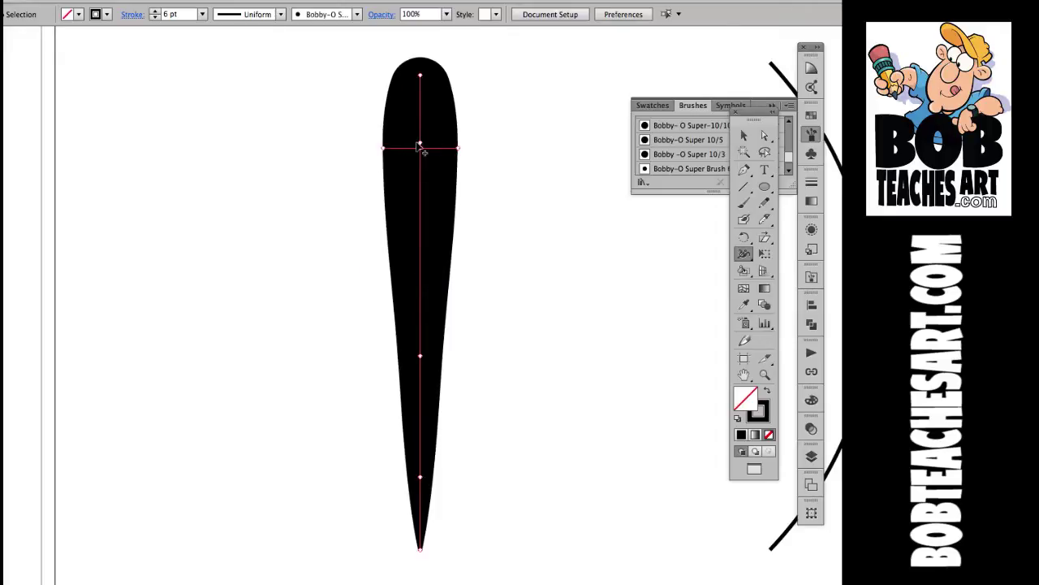
pyautogui.press('Delete')
pyautogui.click(421, 76)
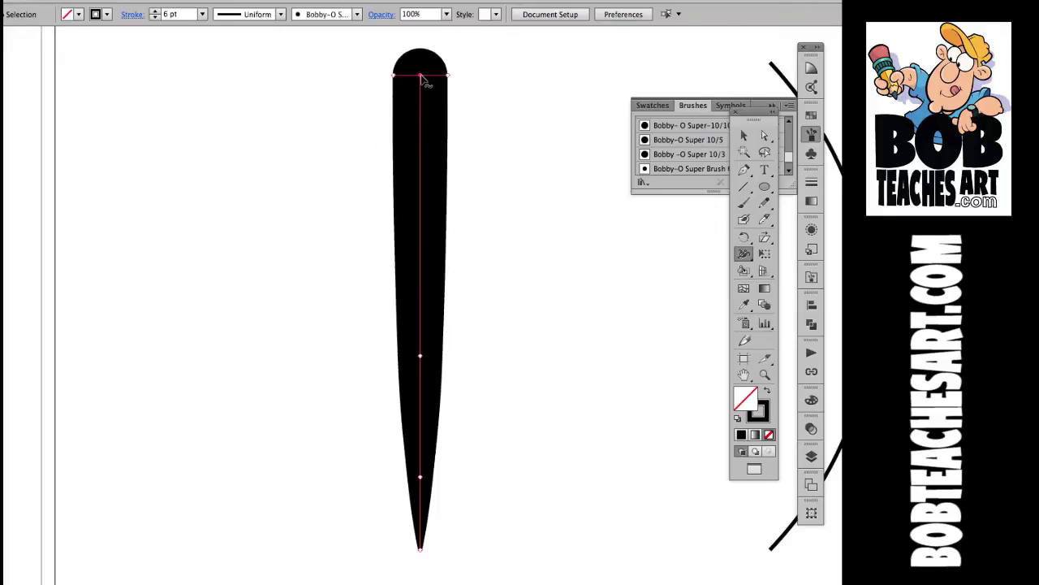
pyautogui.press('Delete')
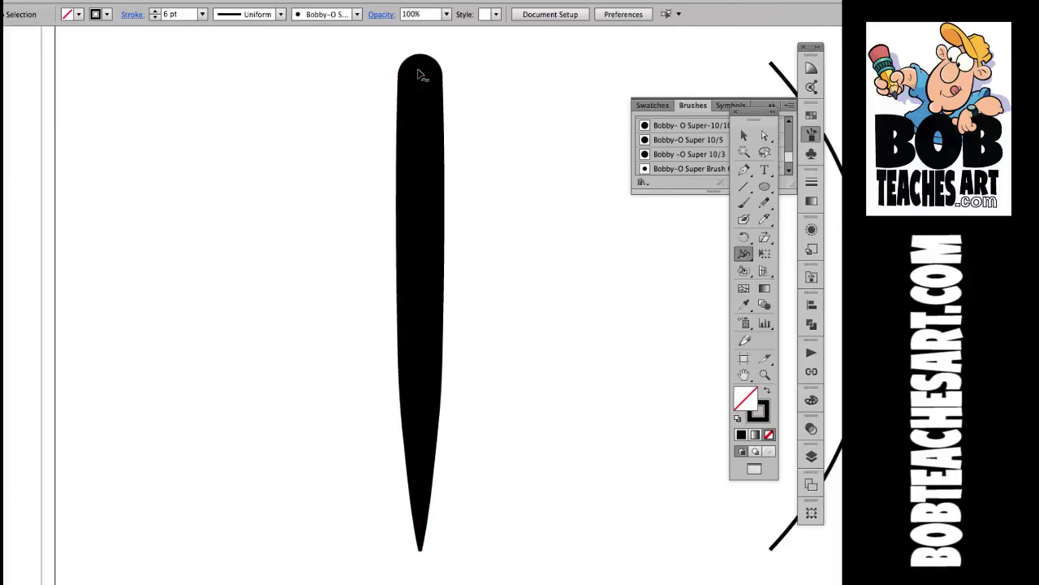
pyautogui.moveTo(612, 379)
pyautogui.mouseDown()
pyautogui.moveTo(630, 388)
pyautogui.moveTo(371, 366)
pyautogui.moveTo(318, 390)
pyautogui.mouseUp()
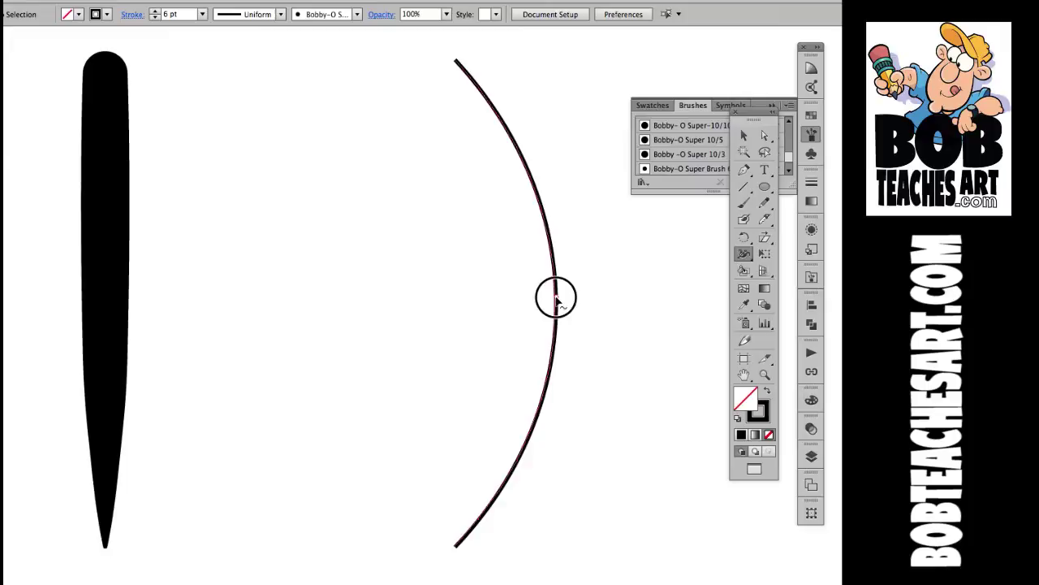
# Step: Thicken the arc at its middle with the Width tool, undoing a first attempt
pyautogui.moveTo(571, 300); pyautogui.dragTo(582, 297)
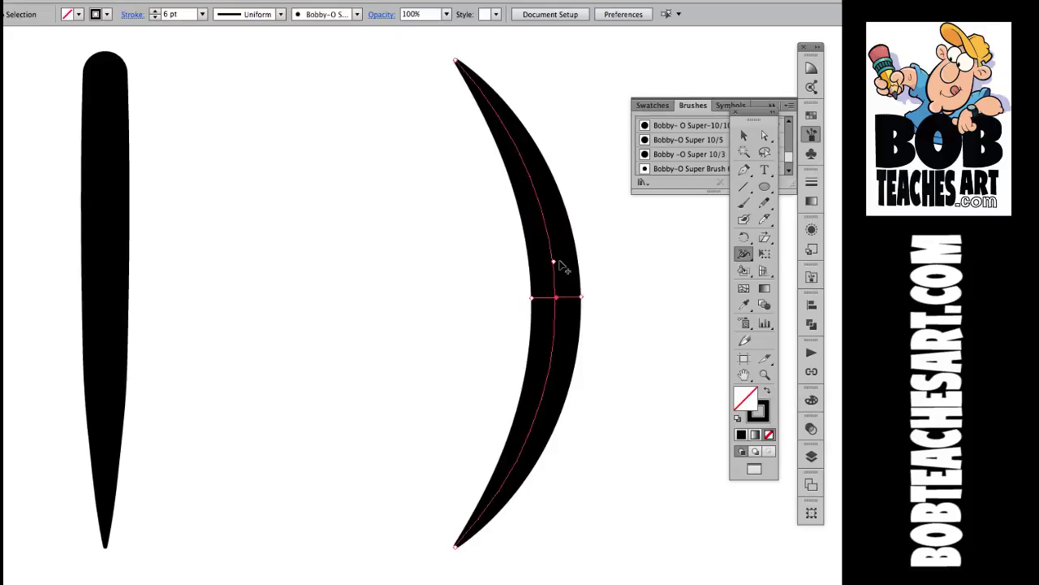
pyautogui.press('super+z')
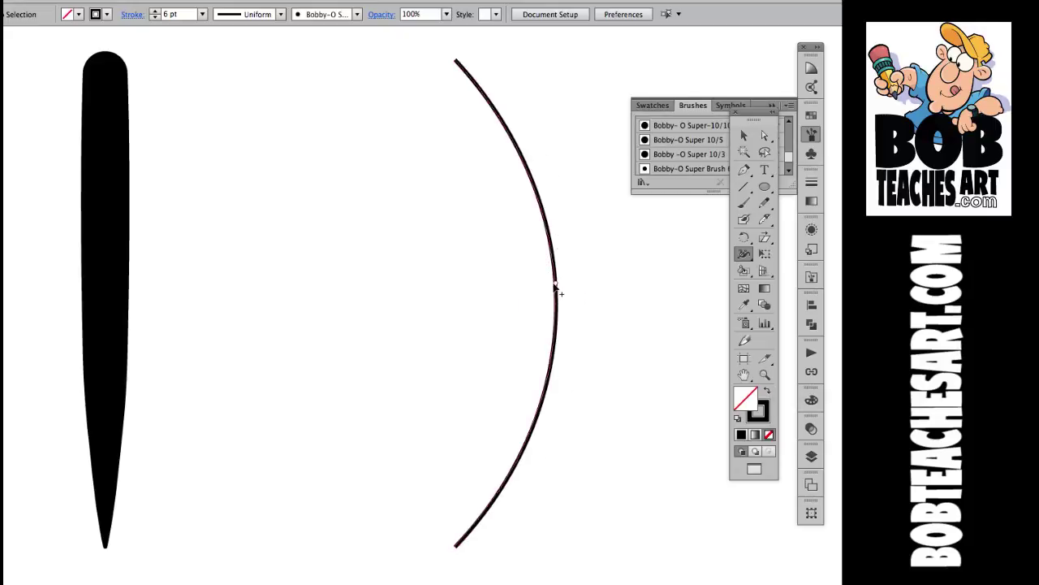
pyautogui.moveTo(553, 282); pyautogui.dragTo(552, 284)
pyautogui.moveTo(556, 284); pyautogui.dragTo(529, 282)
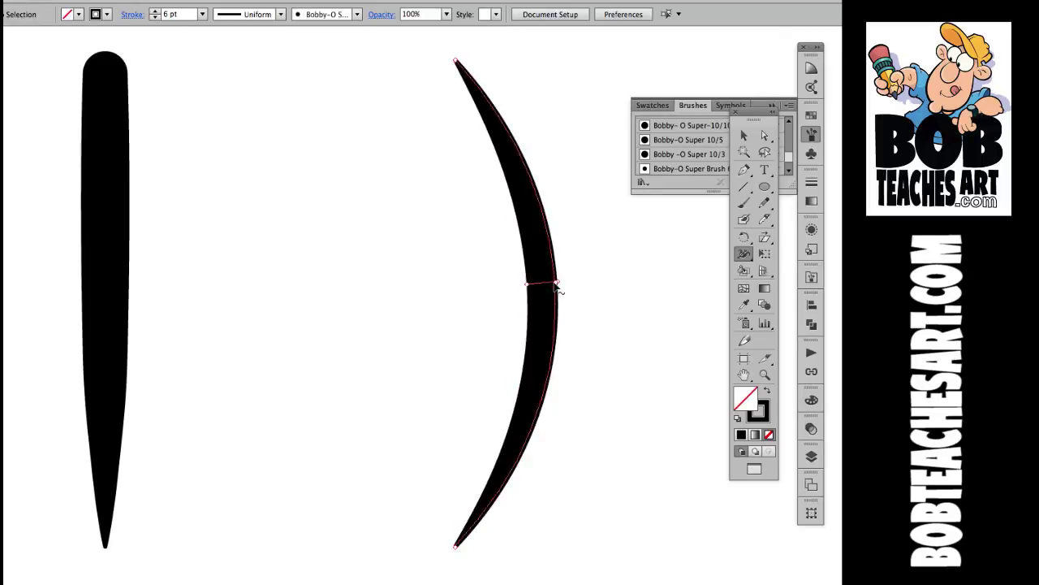
# Step: Slide the widest point up the arc, widen it into a crescent, and remove a lower width point
pyautogui.moveTo(557, 285); pyautogui.dragTo(548, 234)
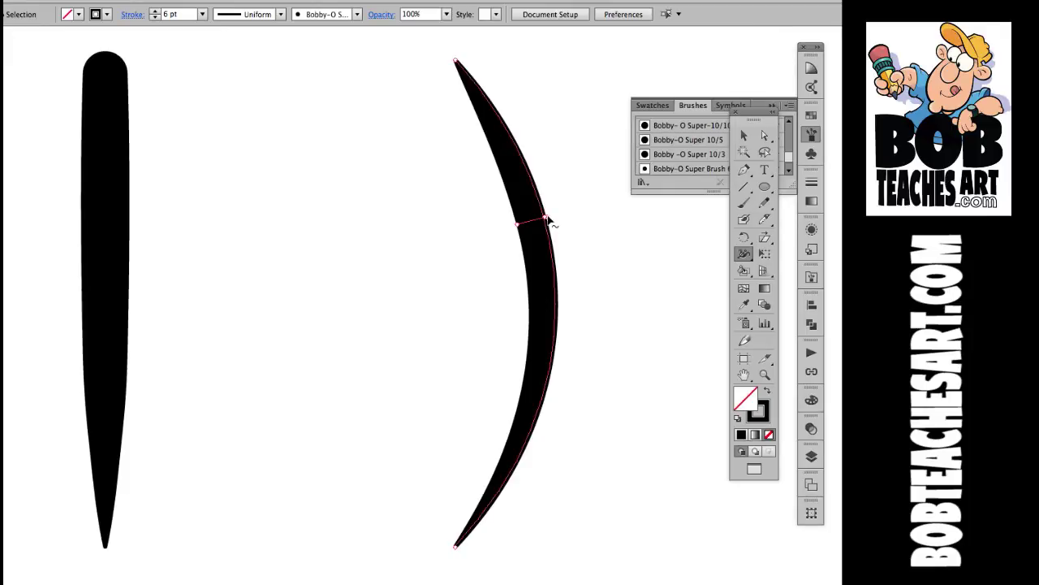
pyautogui.moveTo(549, 220); pyautogui.dragTo(560, 214)
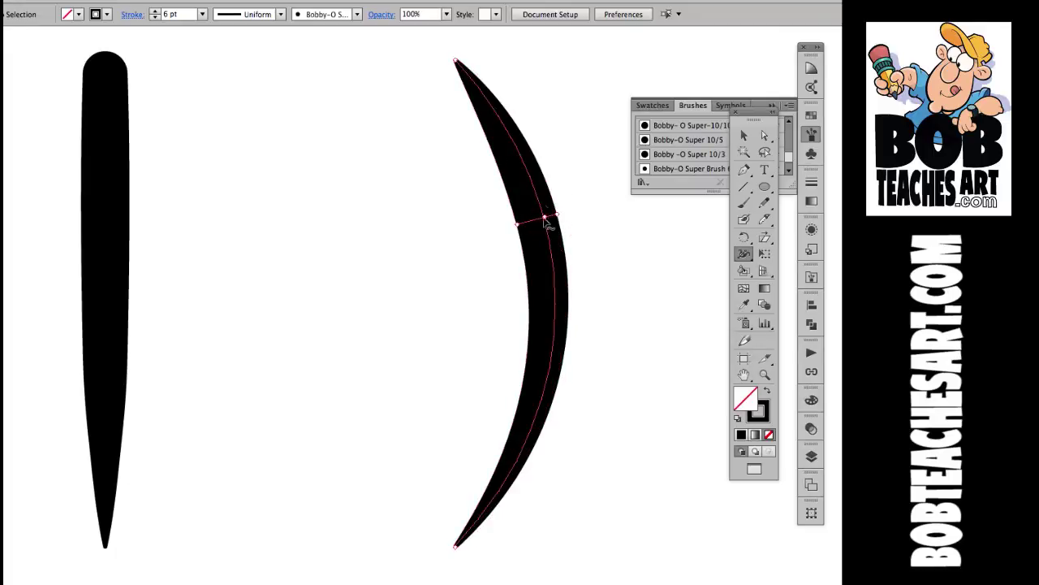
pyautogui.moveTo(558, 216); pyautogui.dragTo(583, 208)
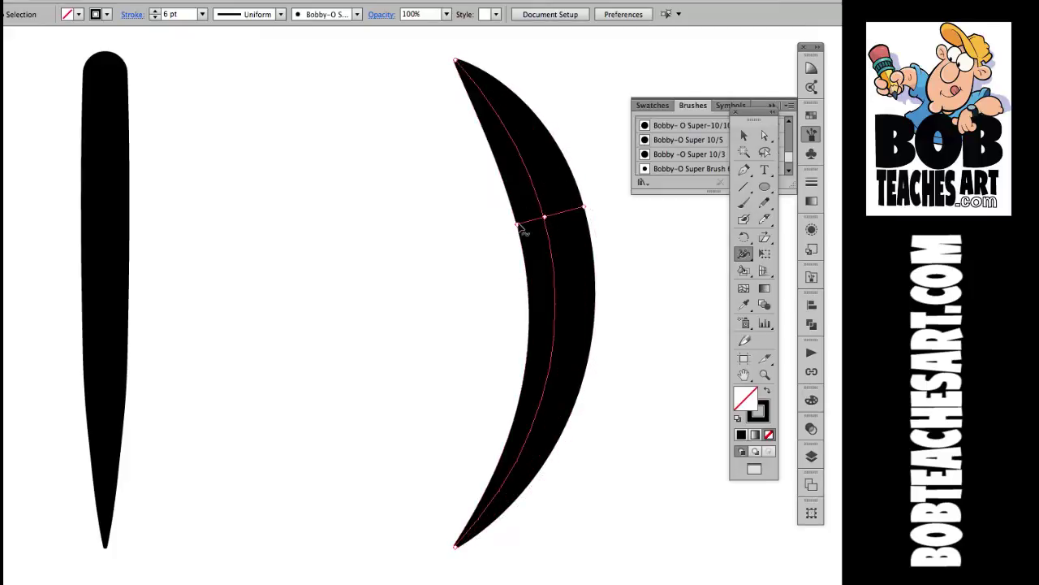
pyautogui.moveTo(518, 229)
pyautogui.mouseDown()
pyautogui.moveTo(548, 225)
pyautogui.moveTo(552, 297)
pyautogui.moveTo(553, 257)
pyautogui.mouseUp()
pyautogui.moveTo(545, 379)
pyautogui.mouseDown()
pyautogui.moveTo(520, 378)
pyautogui.moveTo(542, 401)
pyautogui.mouseUp()
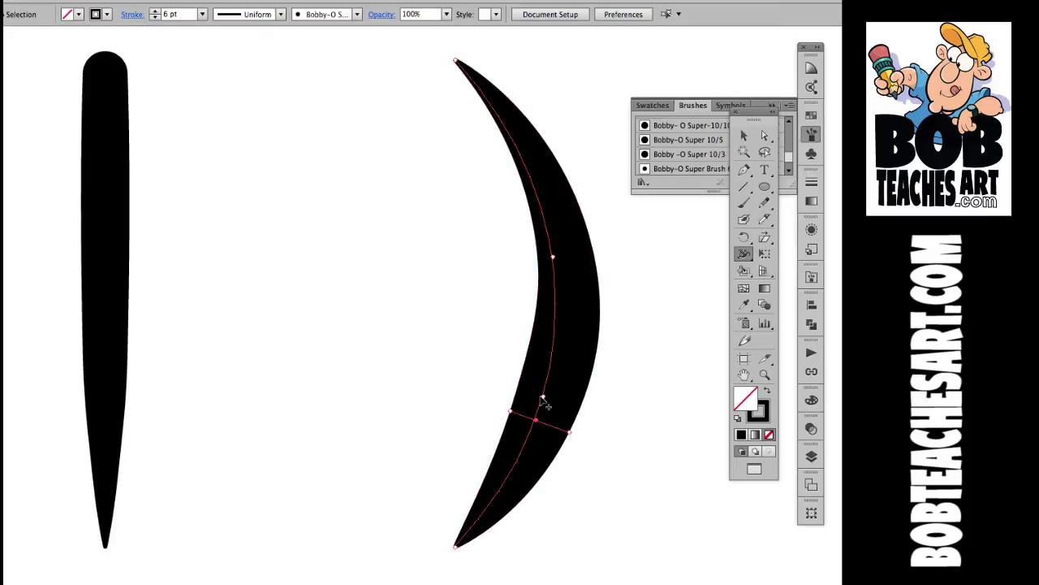
pyautogui.press('Delete')
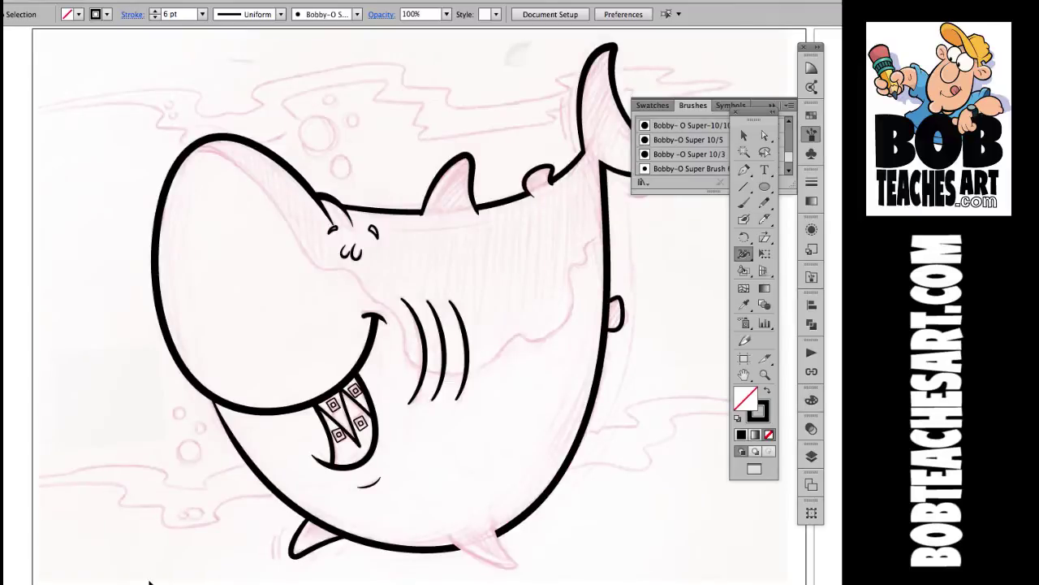
# Step: Zoom onto the shark's pink belly fin sketch and reposition the Tools panel
pyautogui.click(765, 374)
pyautogui.moveTo(411, 468); pyautogui.dragTo(552, 583)
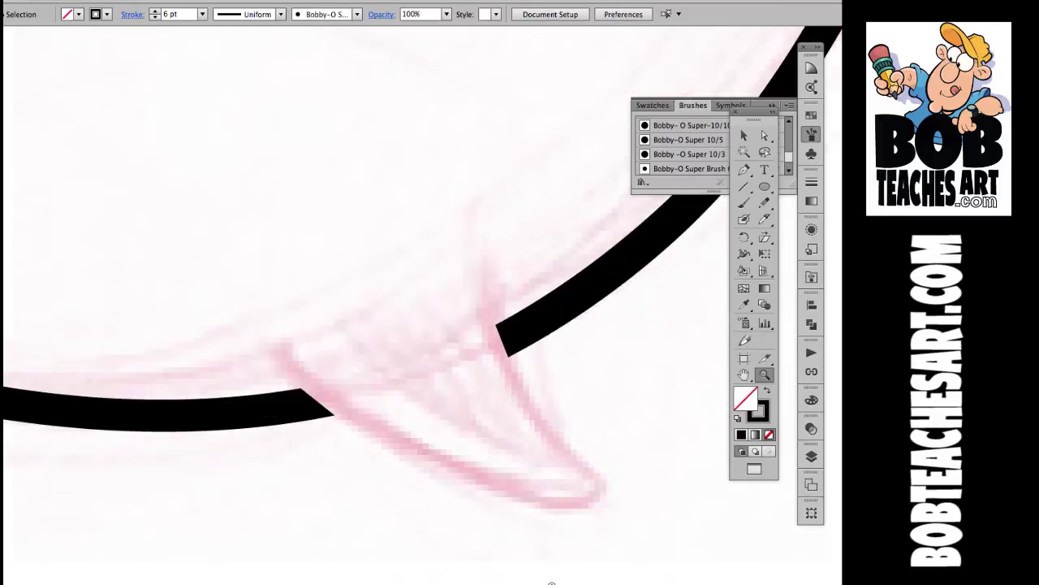
pyautogui.moveTo(752, 118); pyautogui.dragTo(705, 214)
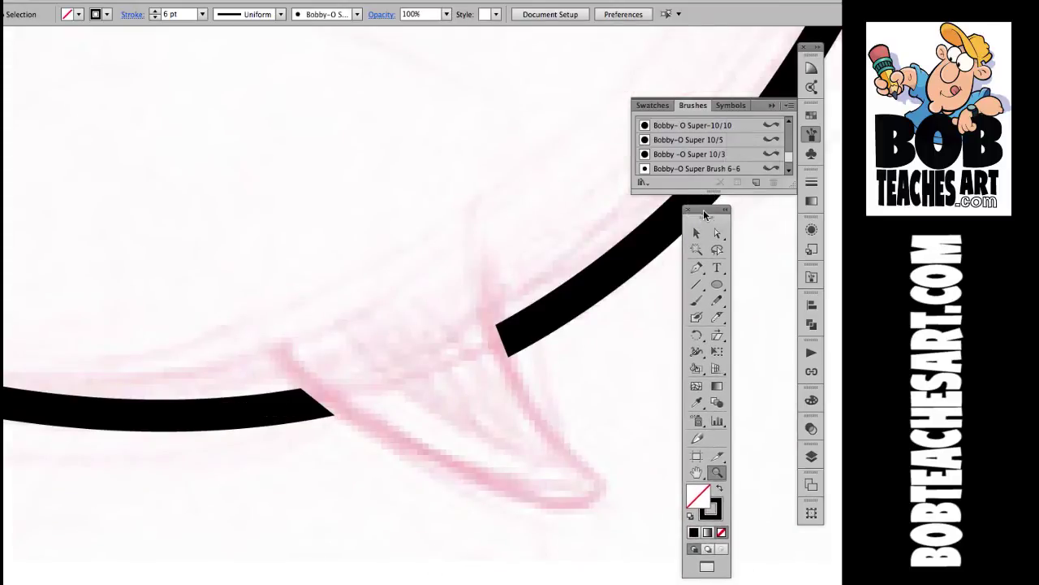
# Step: Paint a black stroke from the body curve to the fin tip with the Bobby-O Super Brush 6-6
pyautogui.click(696, 300)
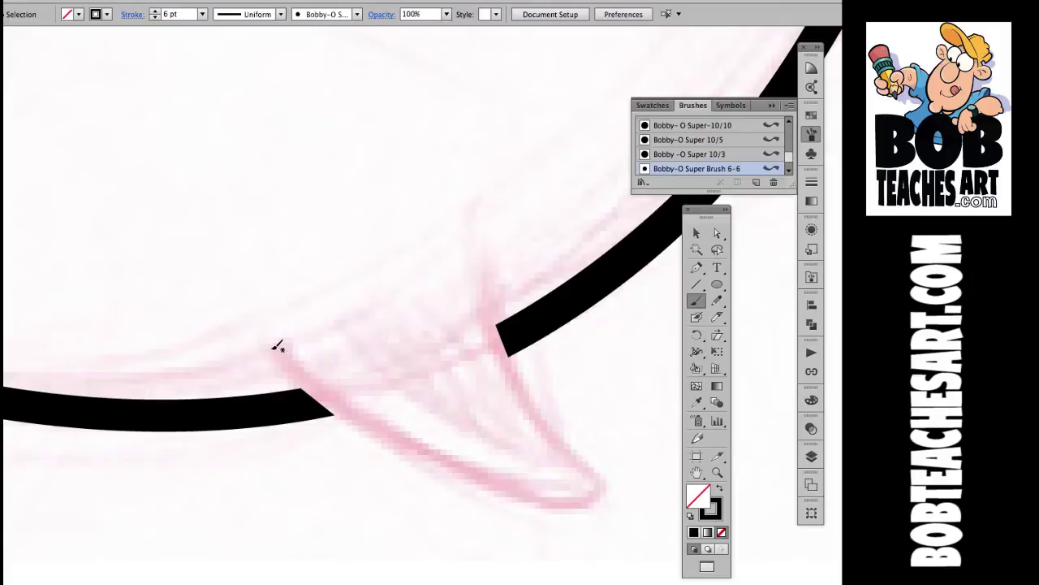
pyautogui.moveTo(294, 372)
pyautogui.mouseDown()
pyautogui.moveTo(344, 416)
pyautogui.moveTo(448, 470)
pyautogui.moveTo(584, 501)
pyautogui.moveTo(599, 489)
pyautogui.moveTo(588, 463)
pyautogui.moveTo(519, 380)
pyautogui.moveTo(489, 267)
pyautogui.mouseUp()
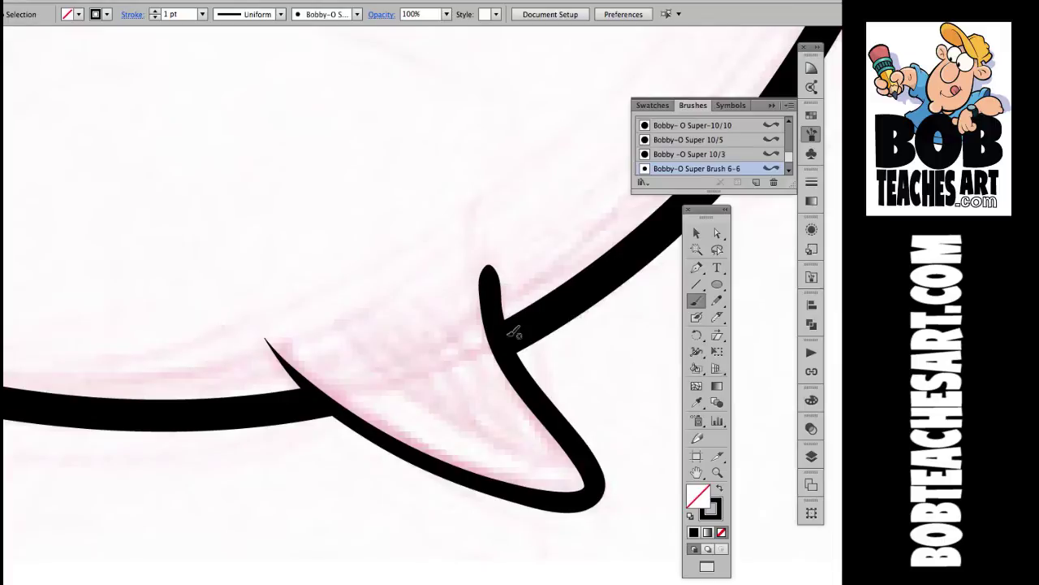
# Step: Delete the brushed fin stroke and reveal the hidden fin path with Object > Show All
pyautogui.press('a')
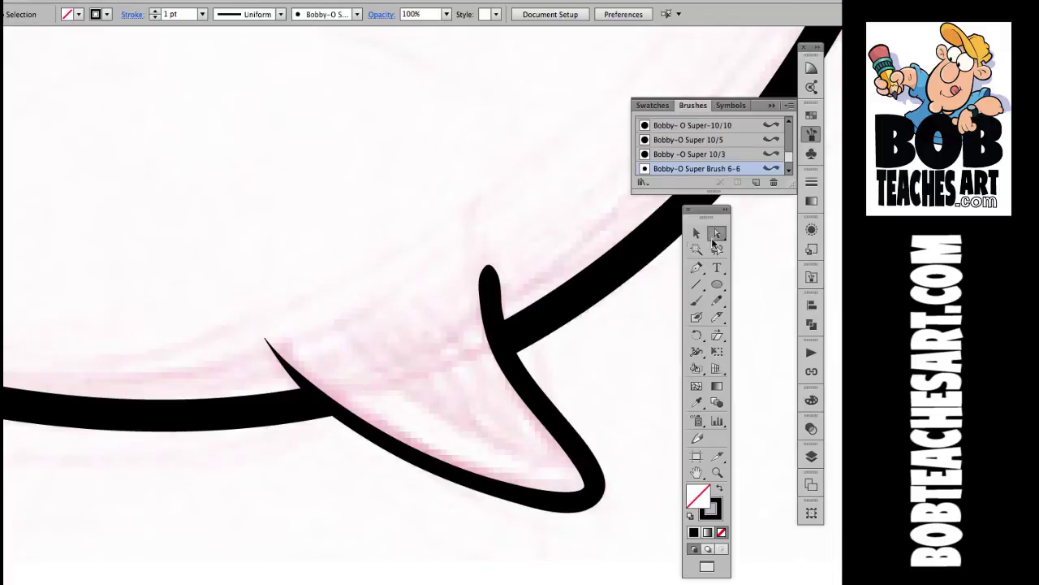
pyautogui.moveTo(603, 400); pyautogui.dragTo(539, 453)
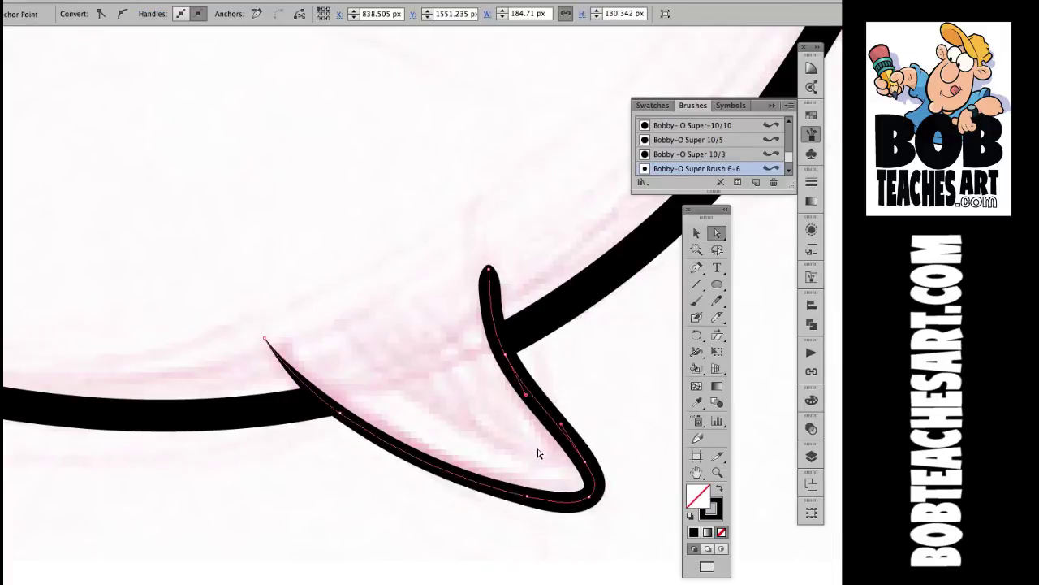
pyautogui.press('Delete')
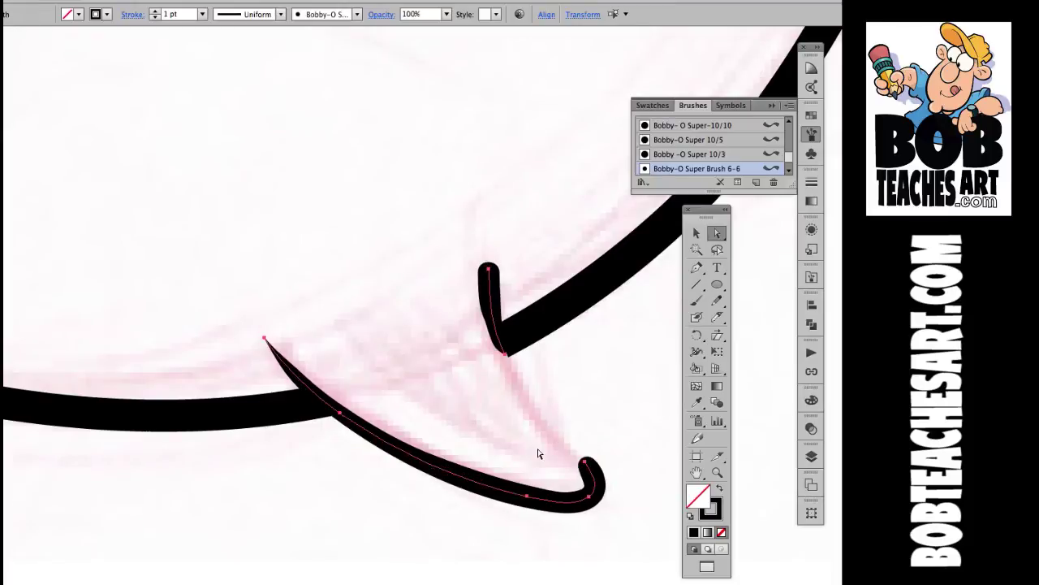
pyautogui.press('Delete')
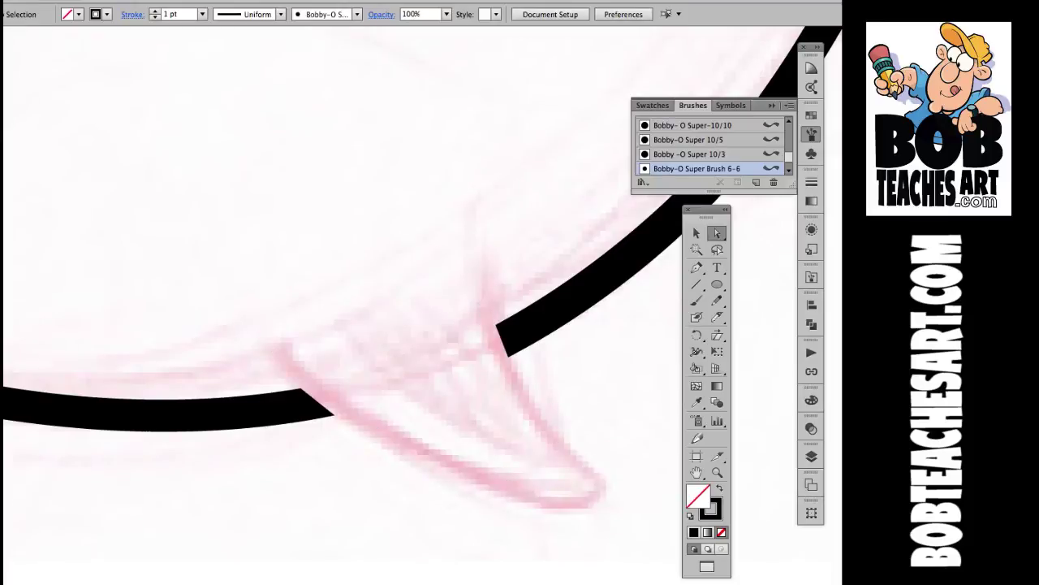
pyautogui.click(155, 5)
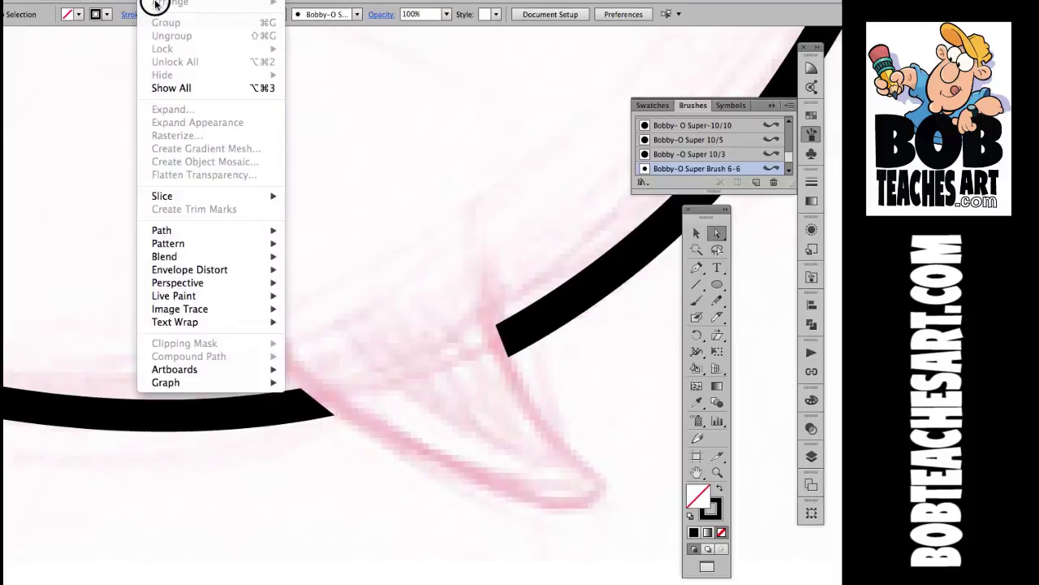
pyautogui.click(152, 90)
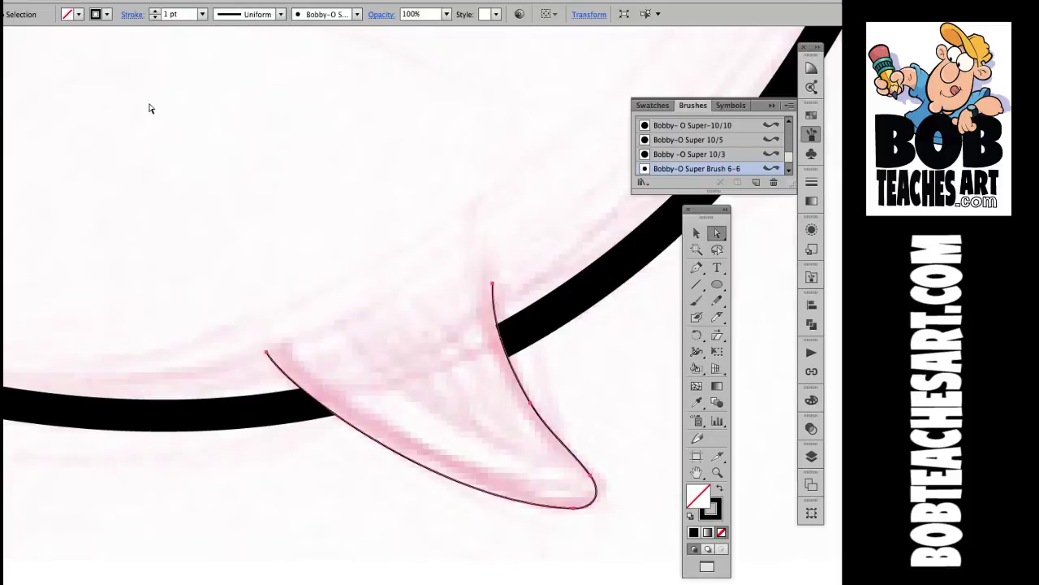
# Step: Widen the fin path near its tip with the Width tool, then deselect it
pyautogui.click(696, 352)
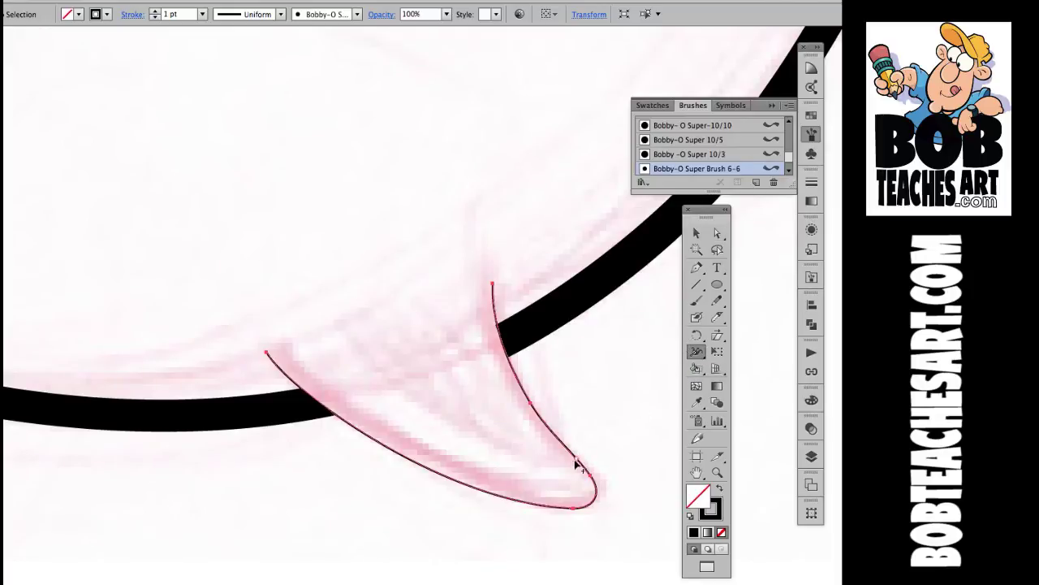
pyautogui.moveTo(588, 500); pyautogui.dragTo(581, 495)
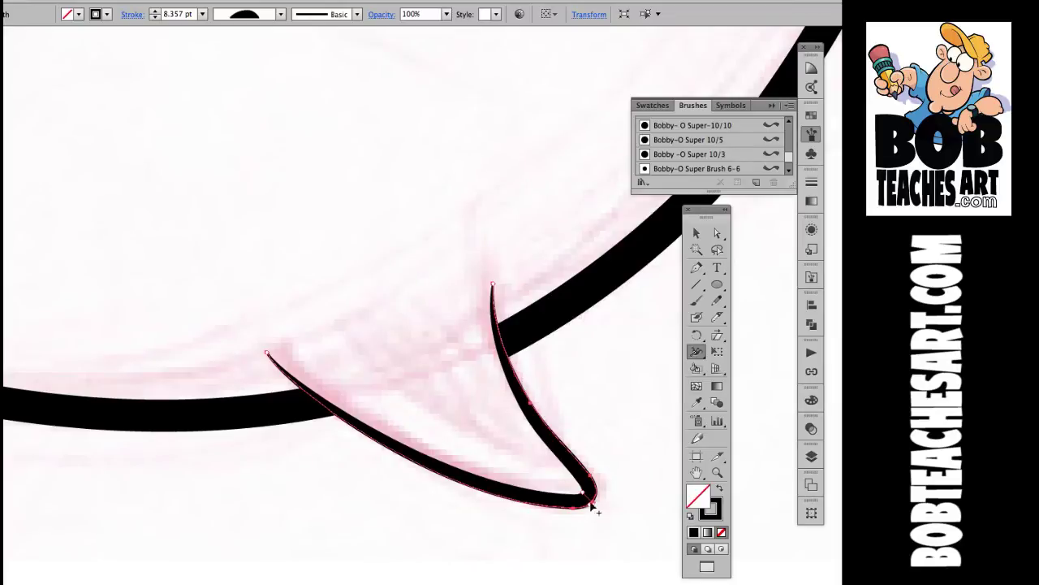
pyautogui.moveTo(595, 508); pyautogui.dragTo(599, 507)
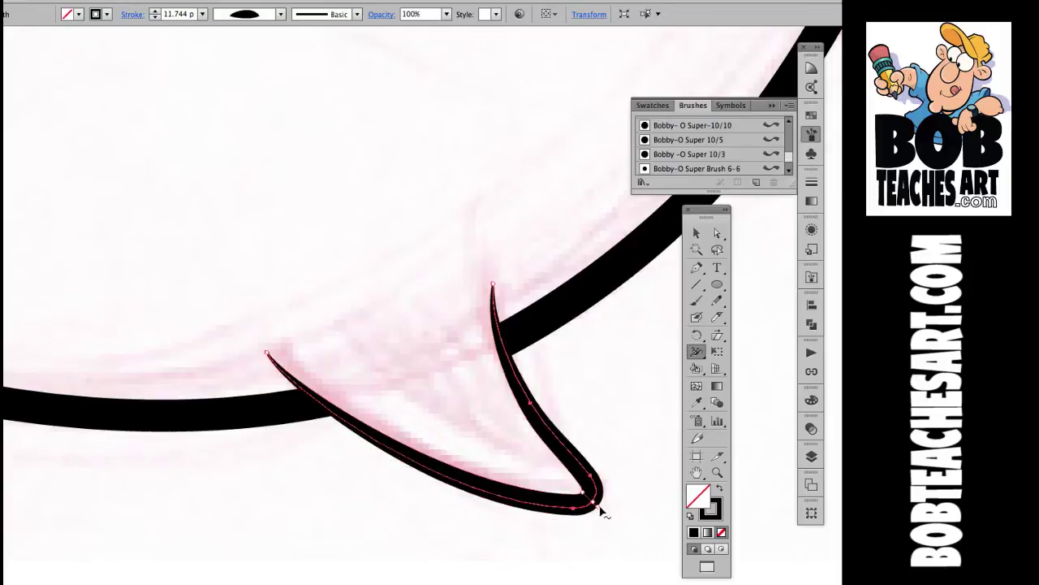
pyautogui.click(696, 234)
pyautogui.click(646, 314)
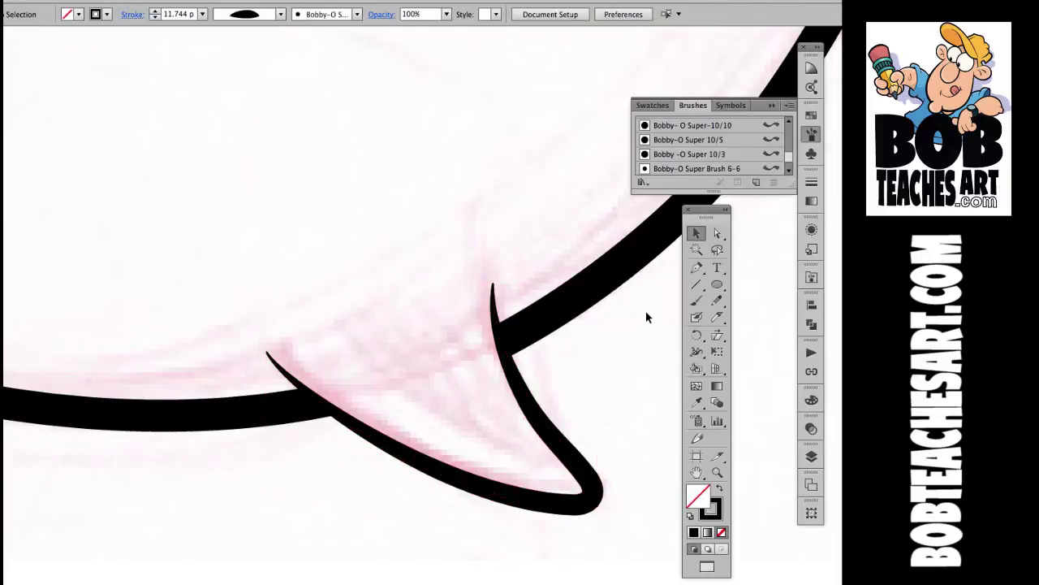
# Step: Zoom out, select the fin and set its stroke weight to 14 pt in the Stroke panel
pyautogui.hotkey('ctrl', '-')
pyautogui.hotkey('ctrl', '-')
pyautogui.hotkey('ctrl', '-')
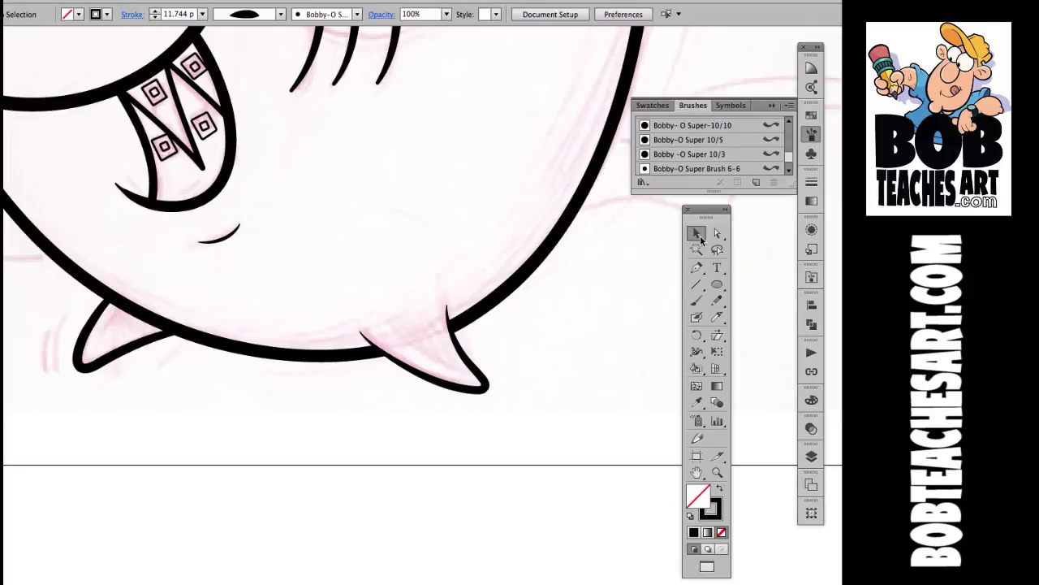
pyautogui.click(466, 391)
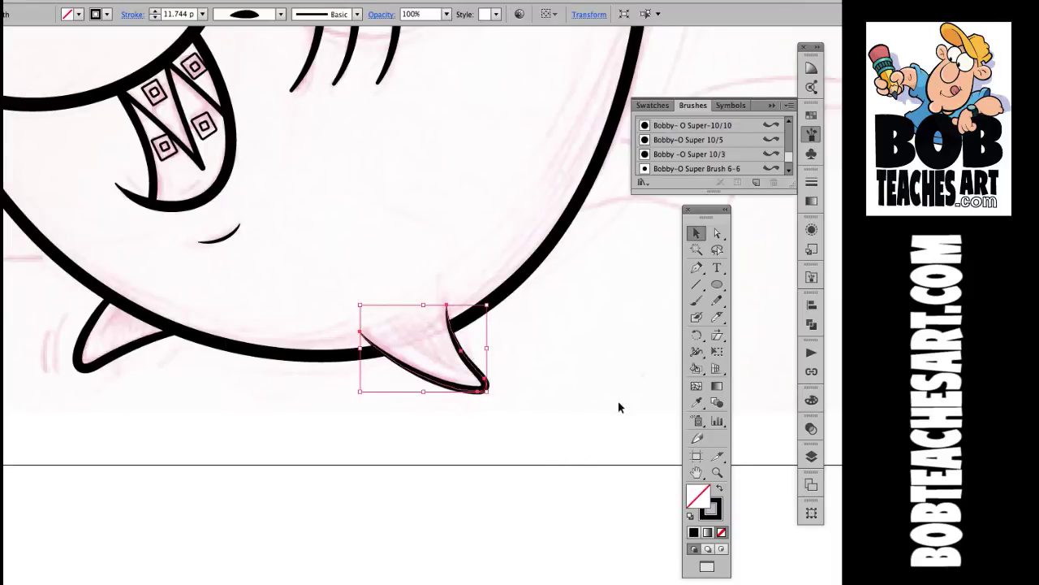
pyautogui.click(811, 182)
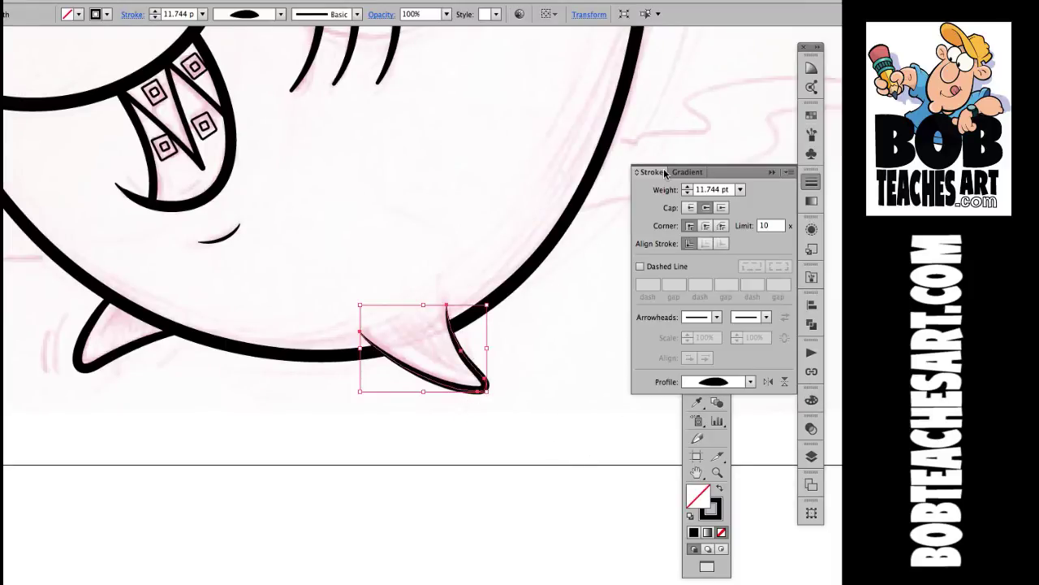
pyautogui.click(740, 190)
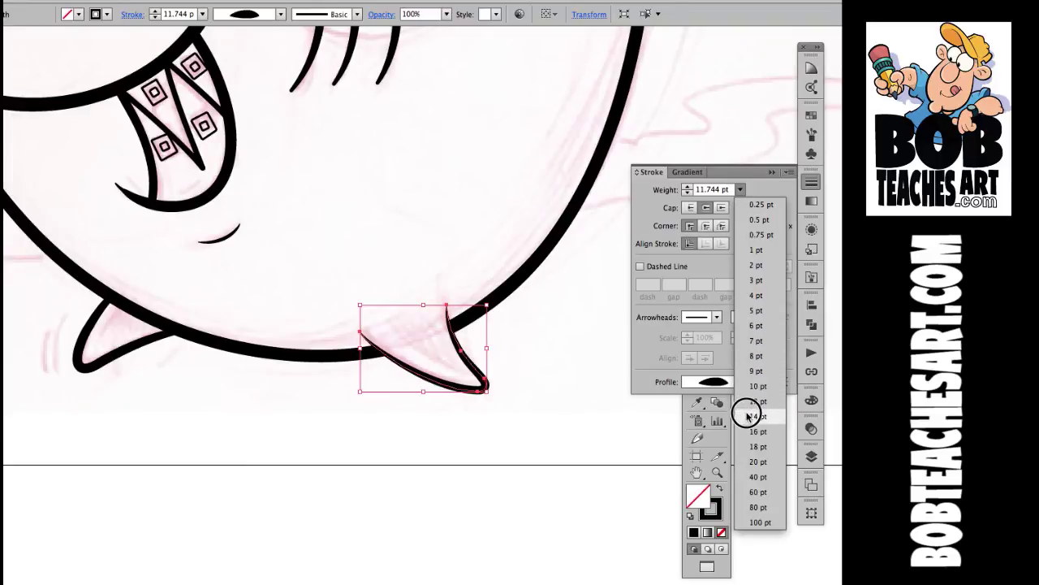
pyautogui.click(749, 415)
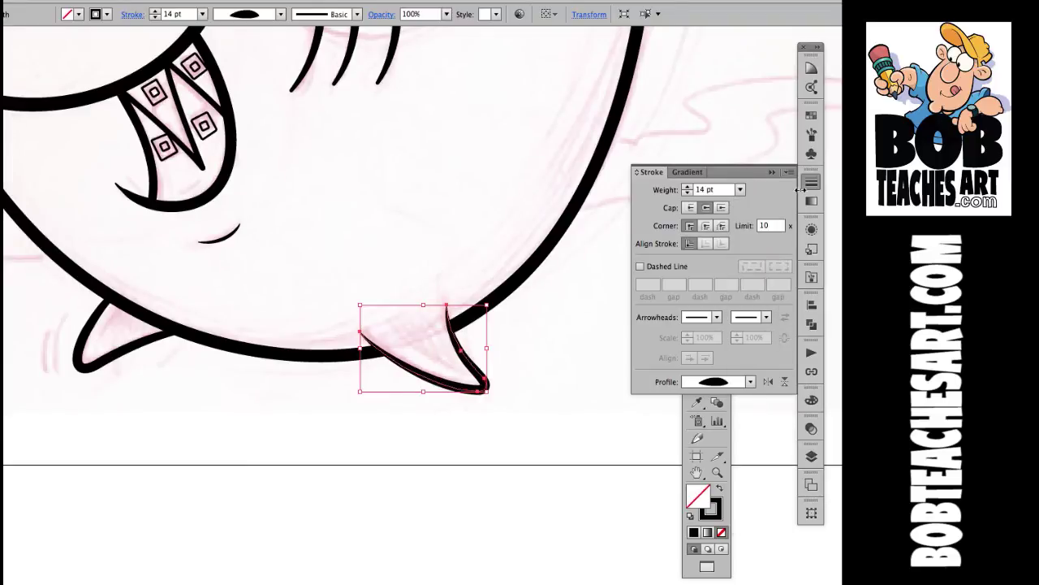
pyautogui.click(810, 182)
pyautogui.click(717, 472)
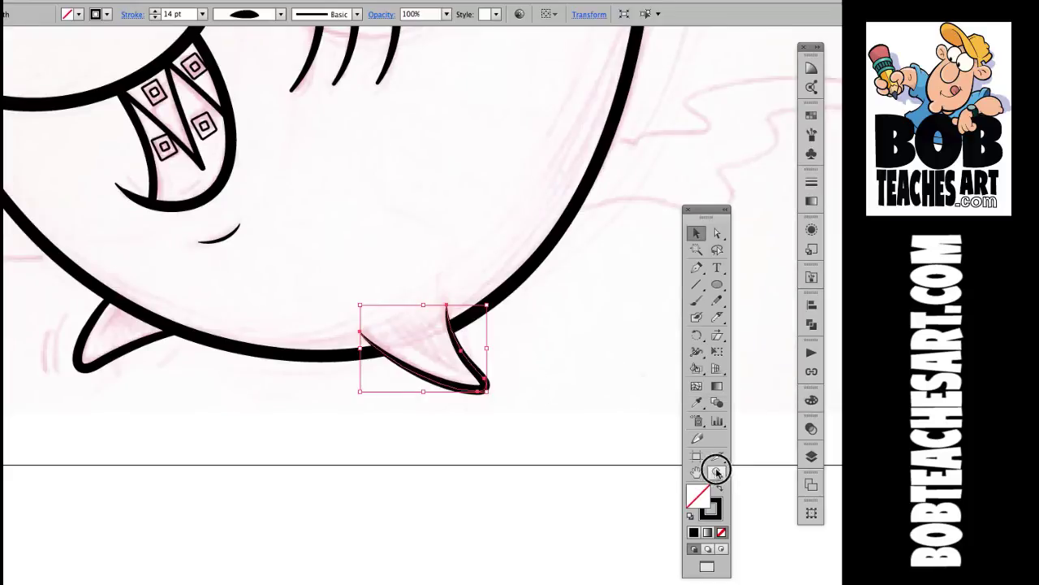
# Step: Zoom in on the fin's body end, narrow it to a sharp point, then zoom out and deselect
pyautogui.moveTo(325, 246); pyautogui.dragTo(541, 446)
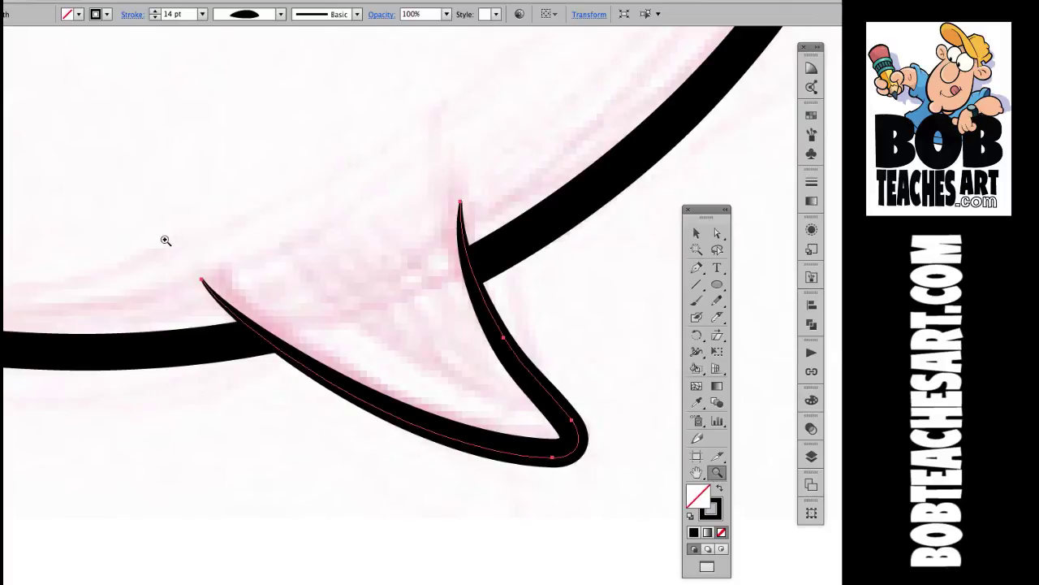
pyautogui.moveTo(165, 240); pyautogui.dragTo(256, 342)
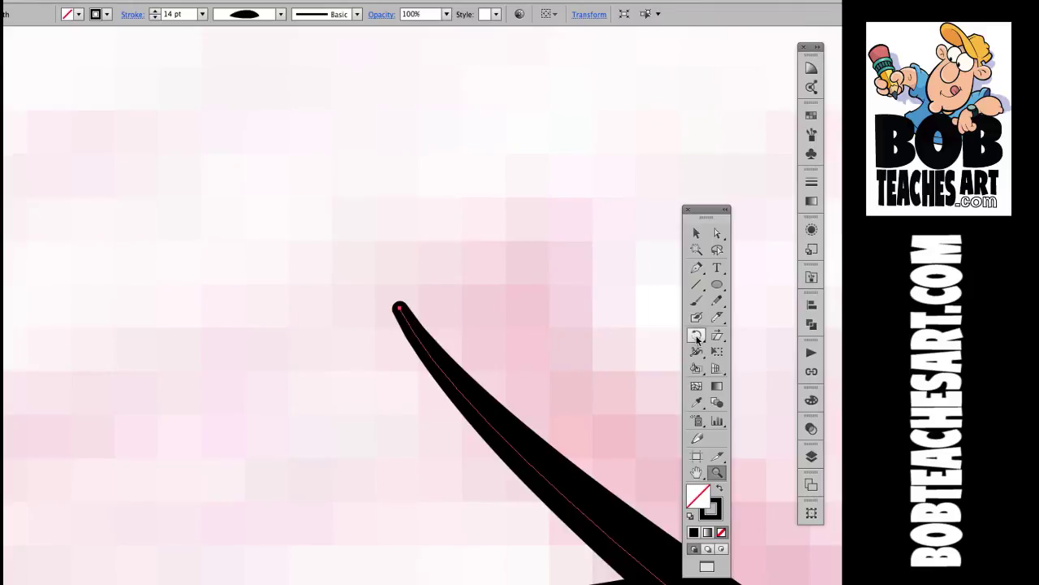
pyautogui.click(697, 350)
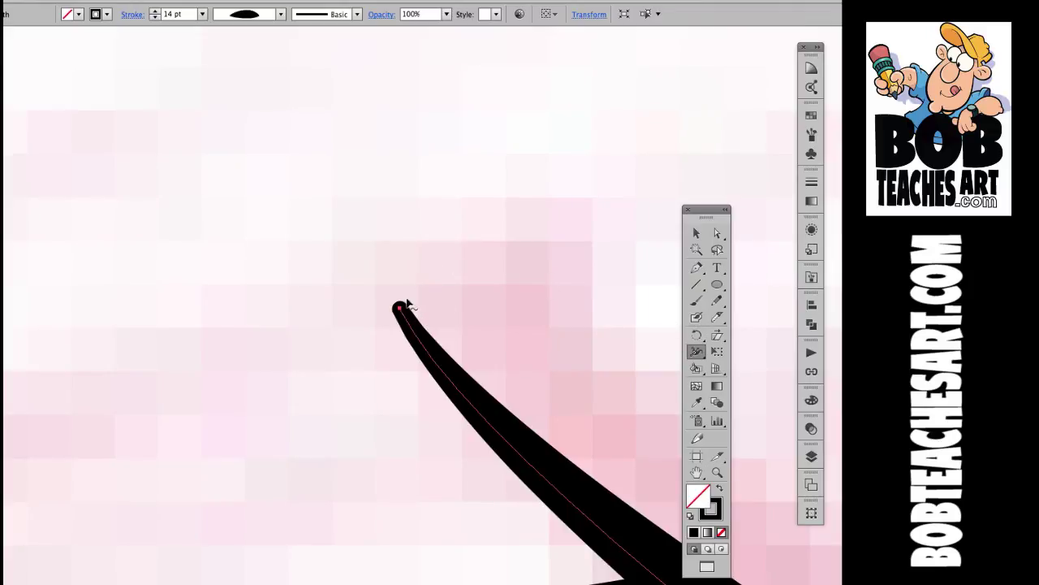
pyautogui.moveTo(406, 311); pyautogui.dragTo(401, 307)
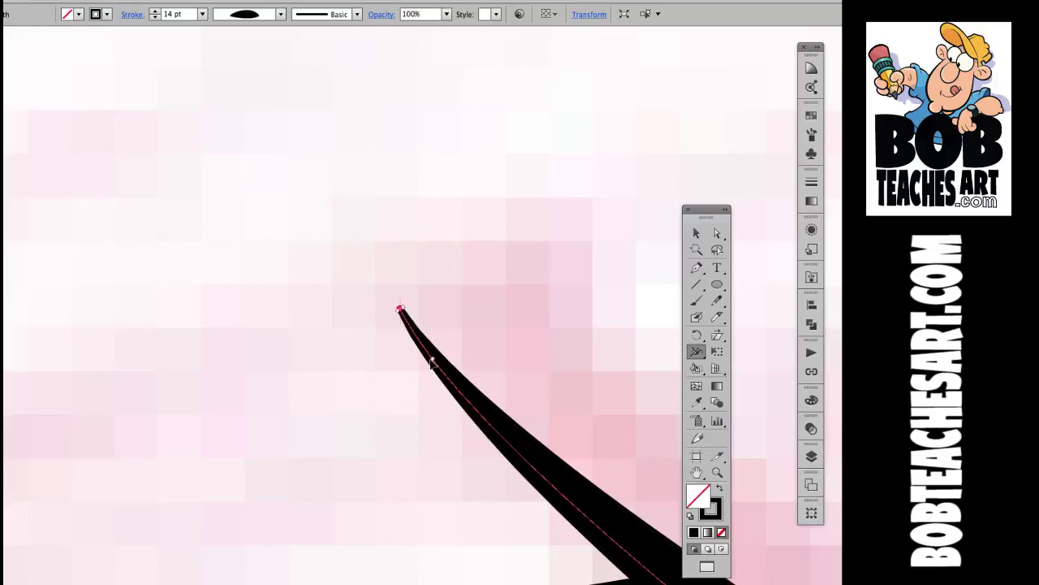
pyautogui.scroll(-6, 432, 363)
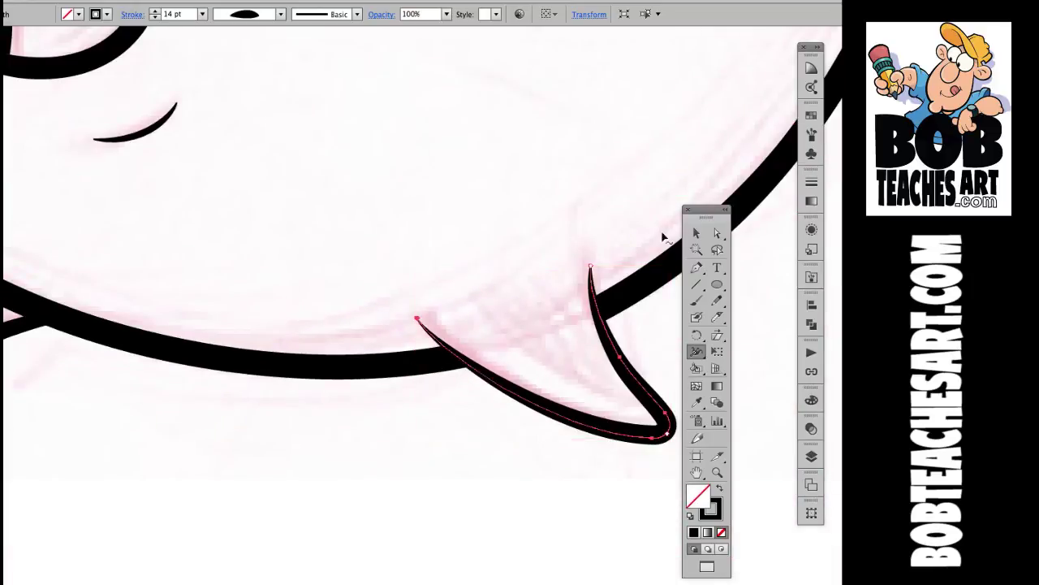
pyautogui.click(696, 233)
pyautogui.click(525, 492)
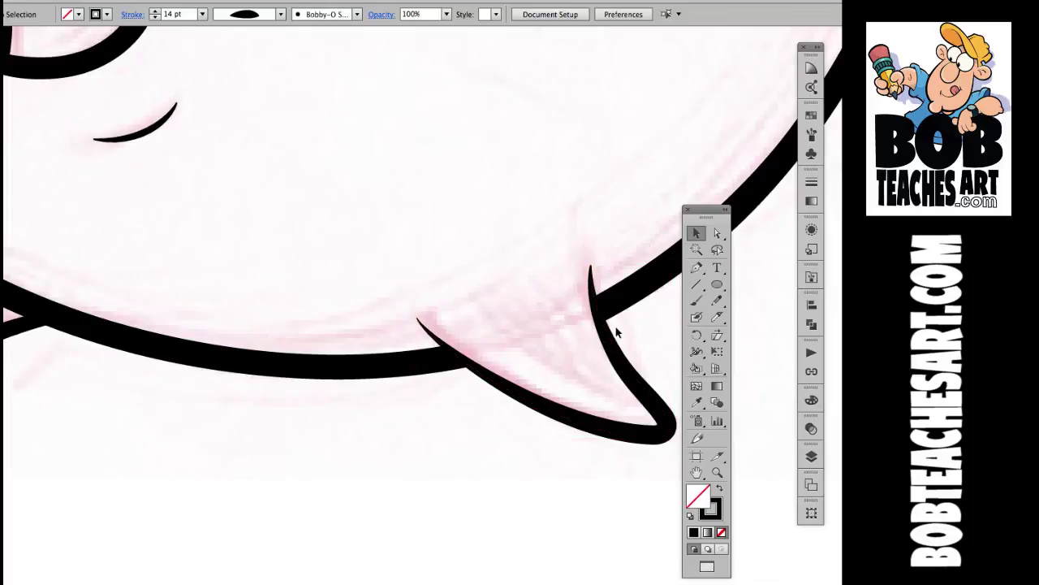
pyautogui.scroll(-8, 617, 333)
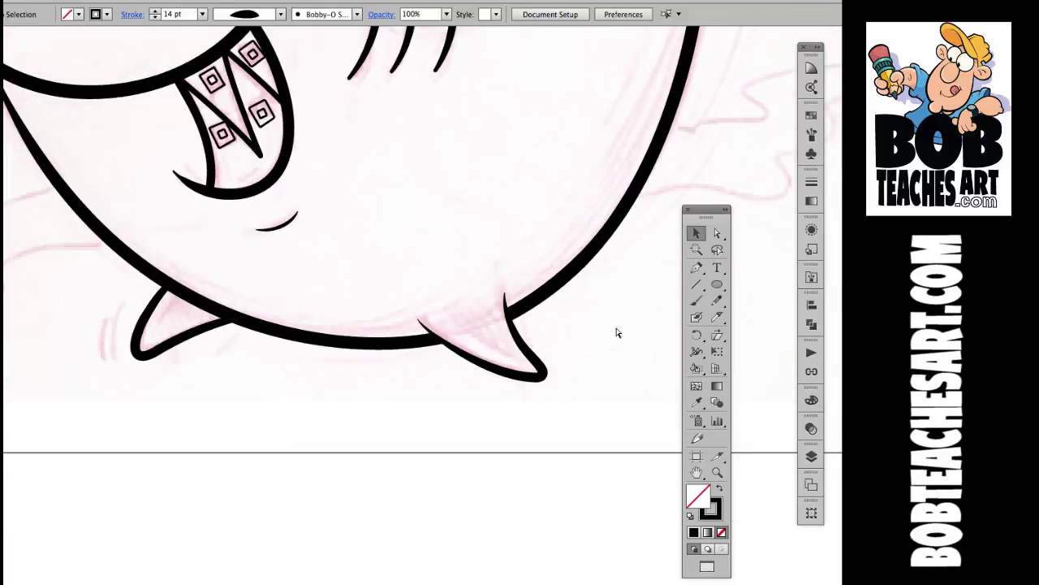